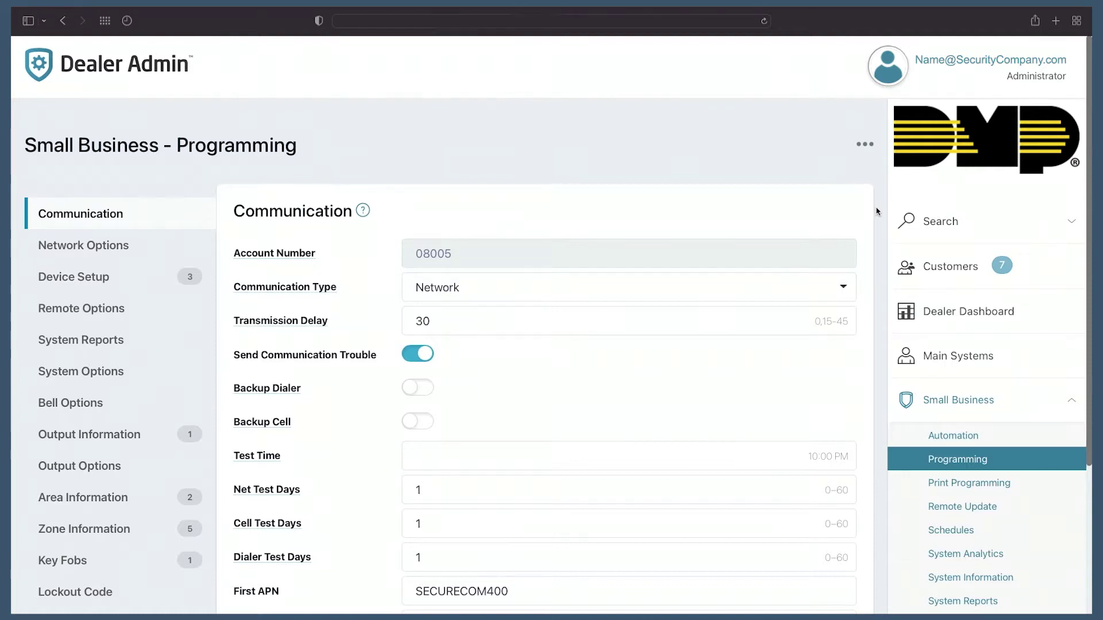
Step: Browse the Network Options, Device Setup, Remote Options, System Reports and System Options sections, then return to Communication
{"action": "left_click", "coordinate": [120, 247]}
{"action": "left_click", "coordinate": [81, 278]}
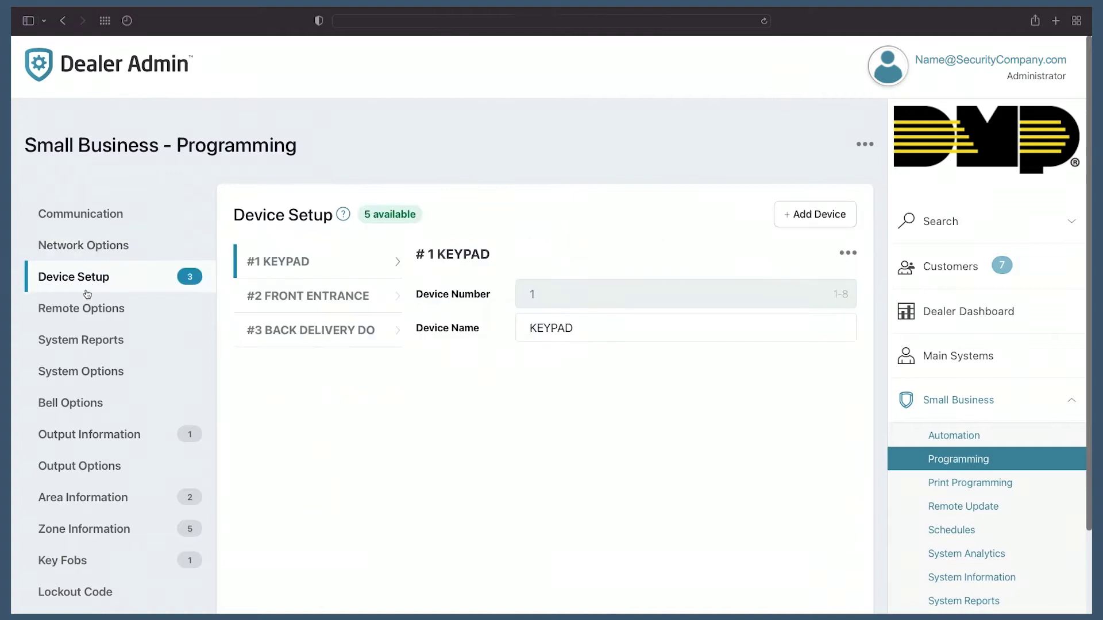
{"action": "left_click", "coordinate": [82, 309]}
{"action": "left_click", "coordinate": [78, 340]}
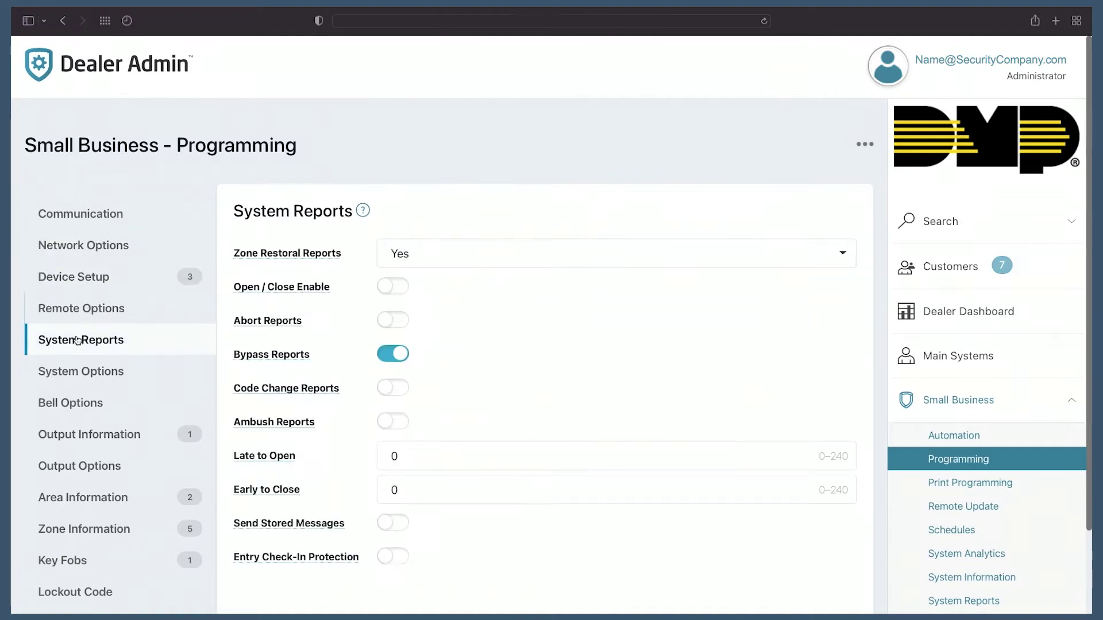
{"action": "left_click", "coordinate": [68, 373]}
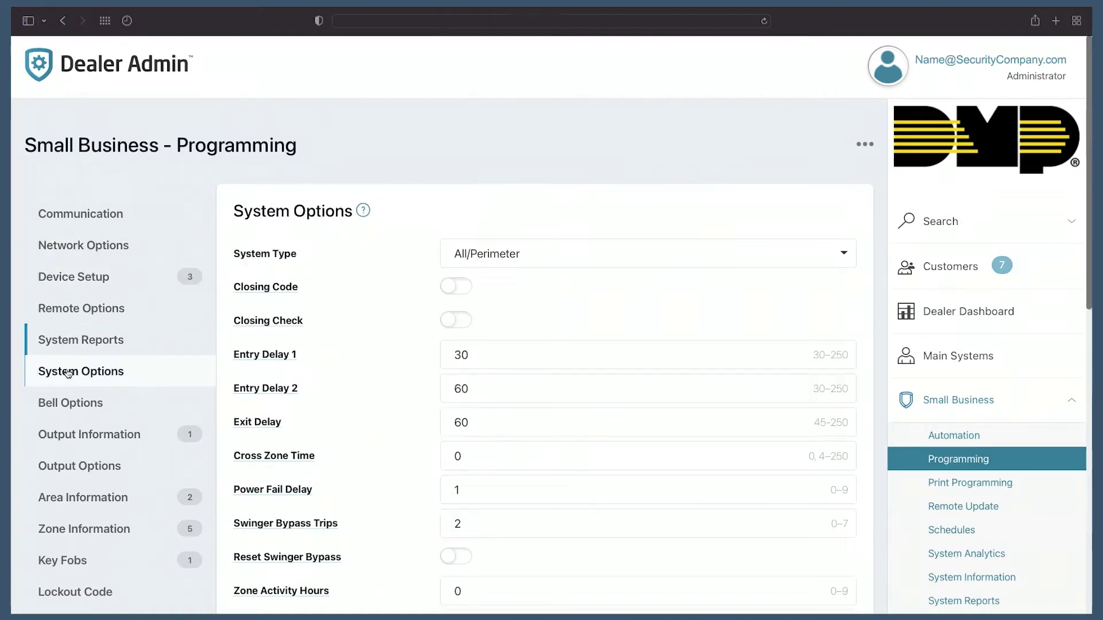
{"action": "left_click", "coordinate": [79, 226]}
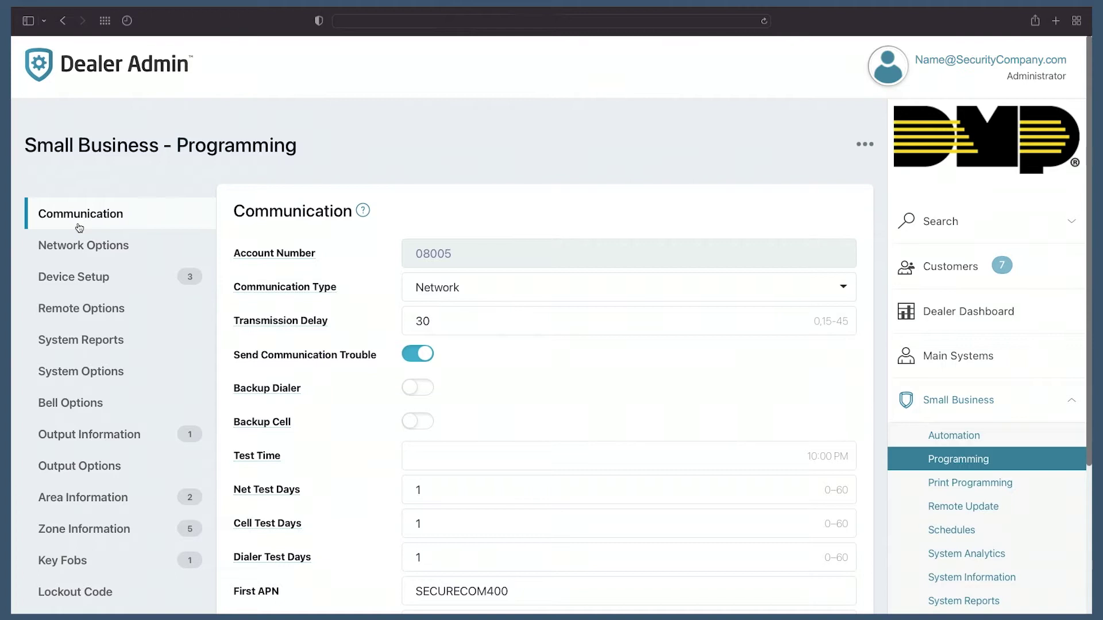
Step: Add device 4 named SIDE DOOR in Device Setup and make it a door
{"action": "left_click", "coordinate": [84, 278]}
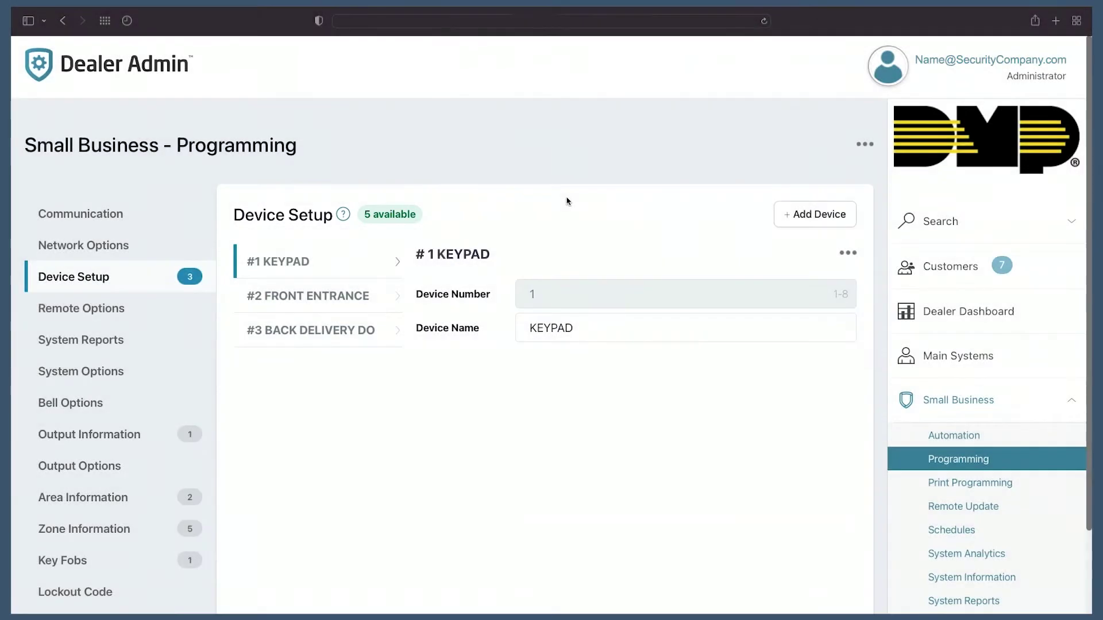
{"action": "left_click", "coordinate": [810, 220]}
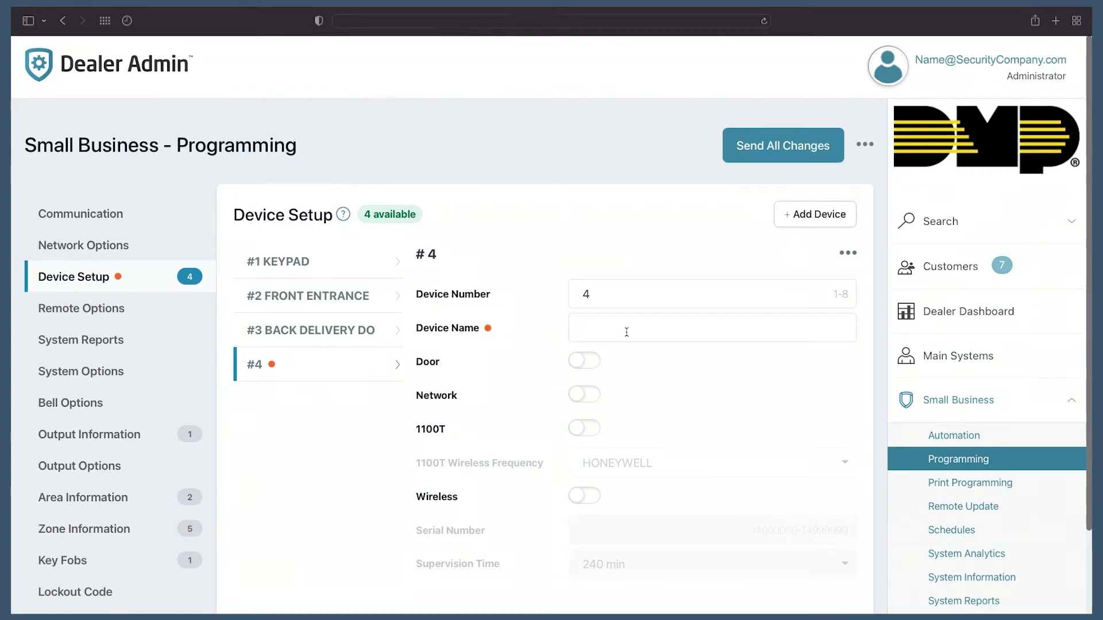
{"action": "left_click", "coordinate": [626, 332]}
{"action": "type", "text": "SIDE DOOR"}
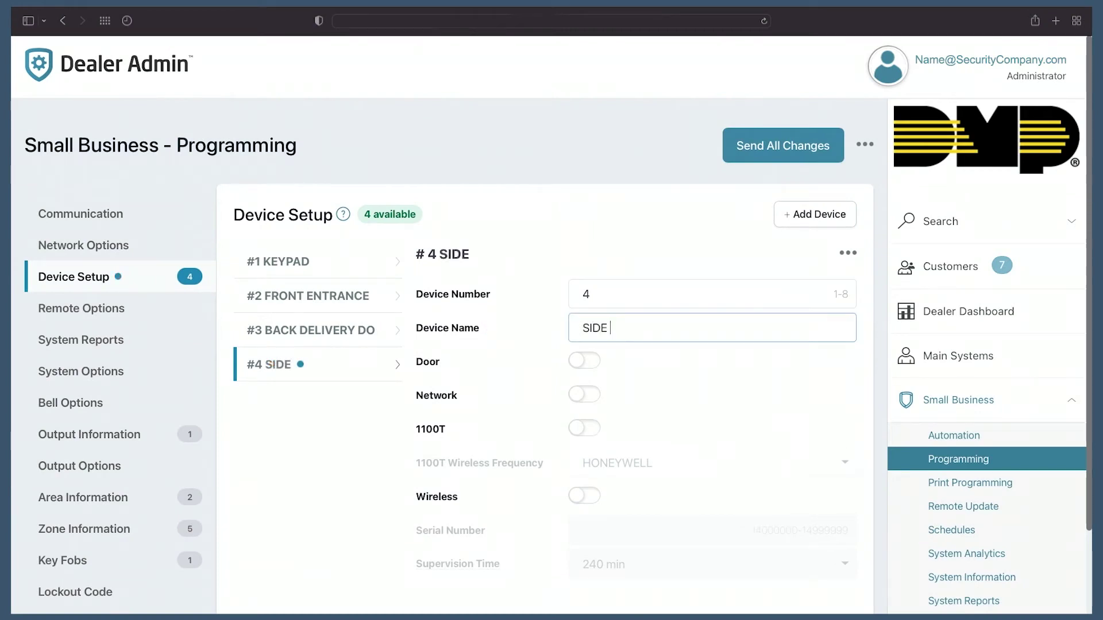
{"action": "left_click", "coordinate": [588, 360]}
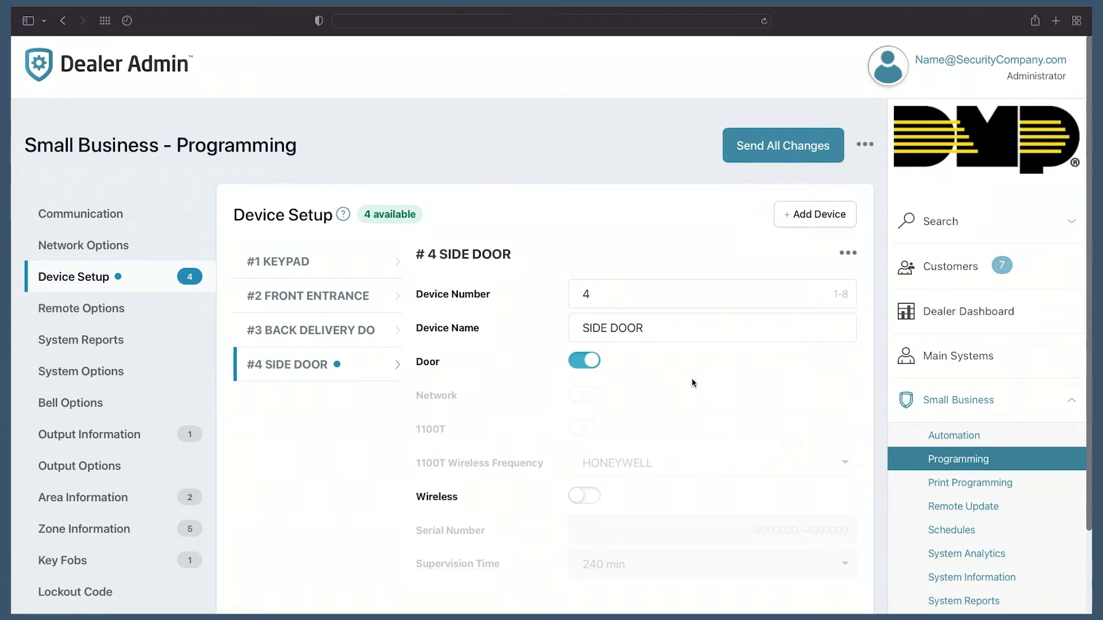
{"action": "left_click", "coordinate": [141, 529]}
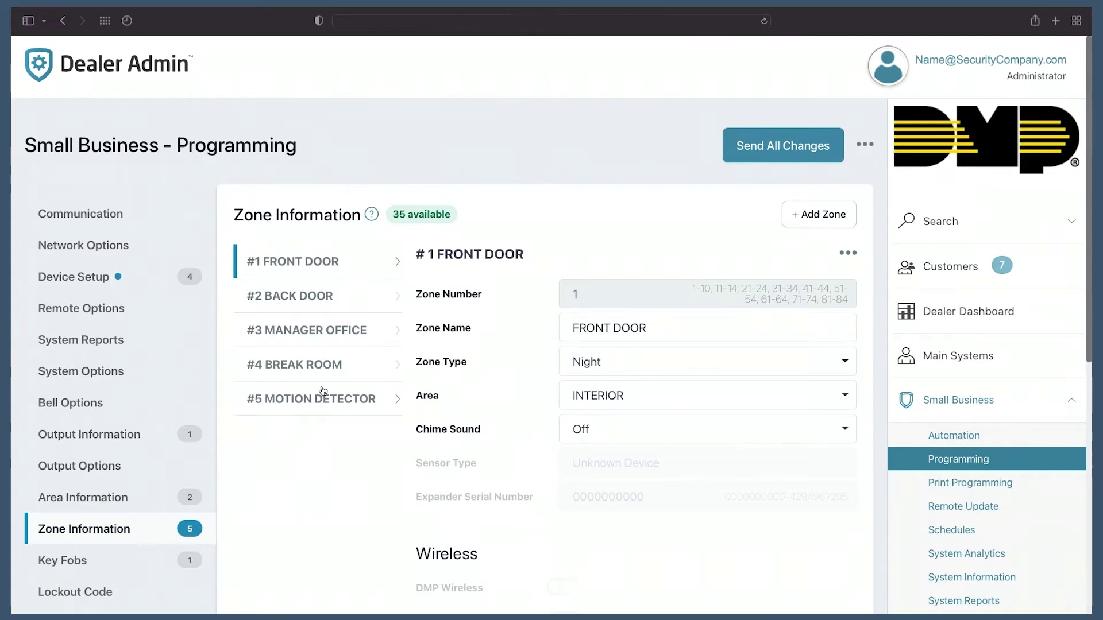
Step: Show zone 3 MANAGER OFFICE's details, then add a new zone to the list
{"action": "left_click", "coordinate": [331, 338]}
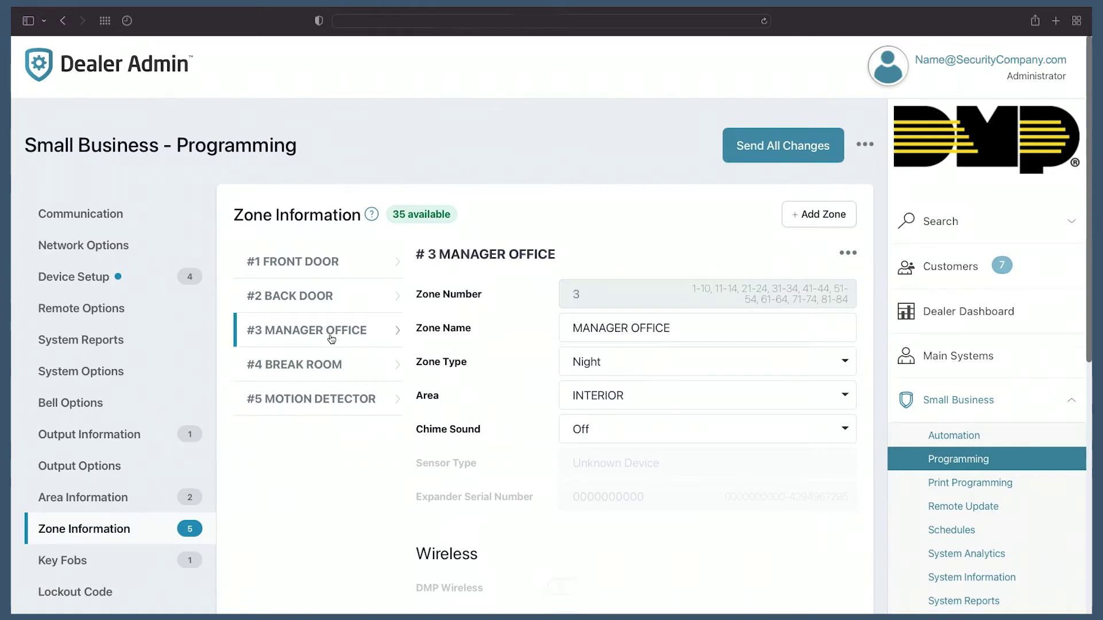
{"action": "left_click", "coordinate": [812, 223]}
Step: Name the new zone SIDE DOOR, renumber it 41, make it a Day zone and enable DMP Wireless
{"action": "left_click", "coordinate": [650, 332]}
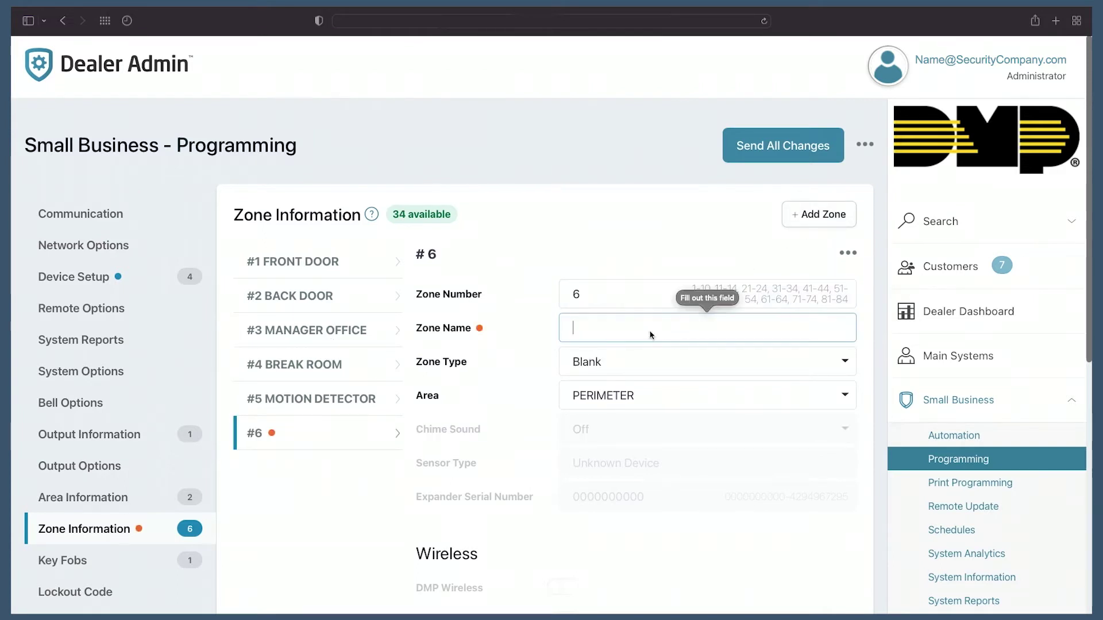
{"action": "type", "text": "SIDE DOOR"}
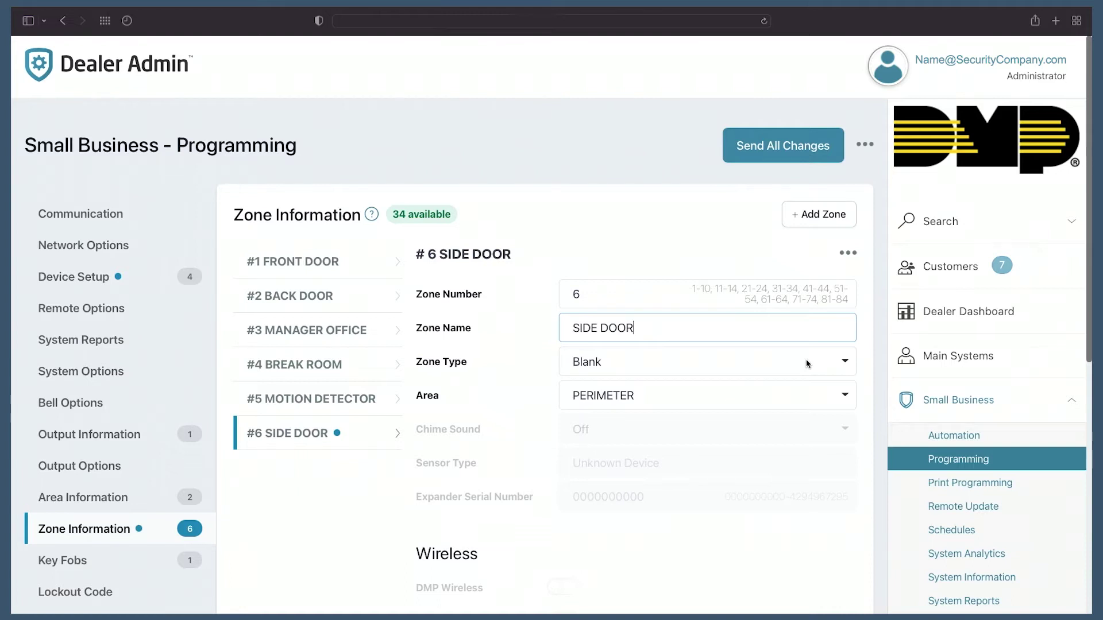
{"action": "left_click", "coordinate": [623, 293]}
{"action": "key", "text": "BackSpace"}
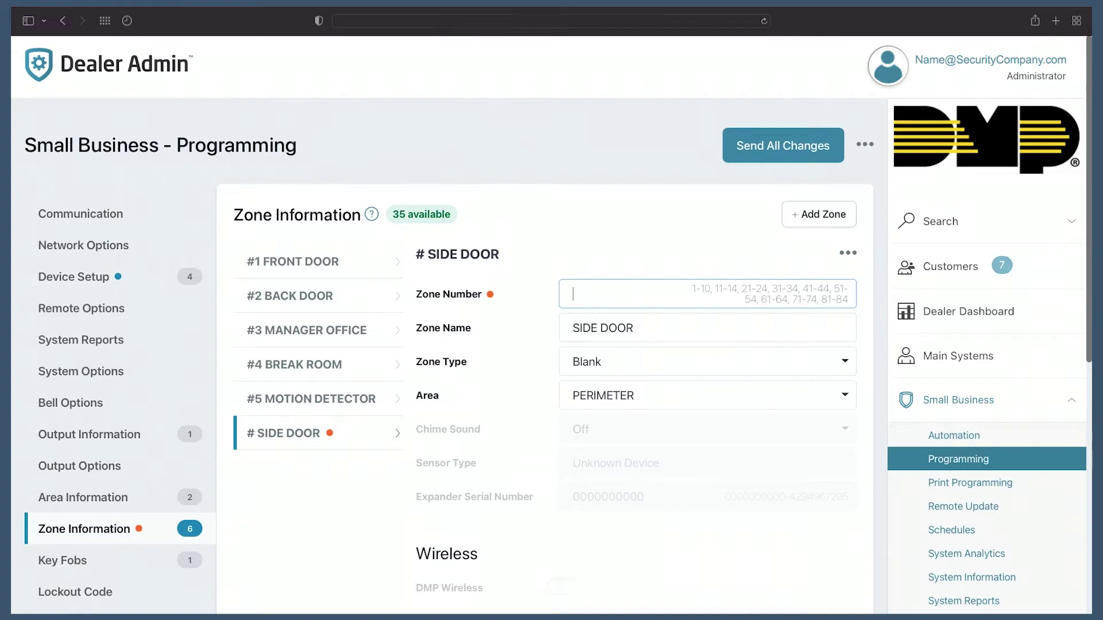
{"action": "type", "text": "41"}
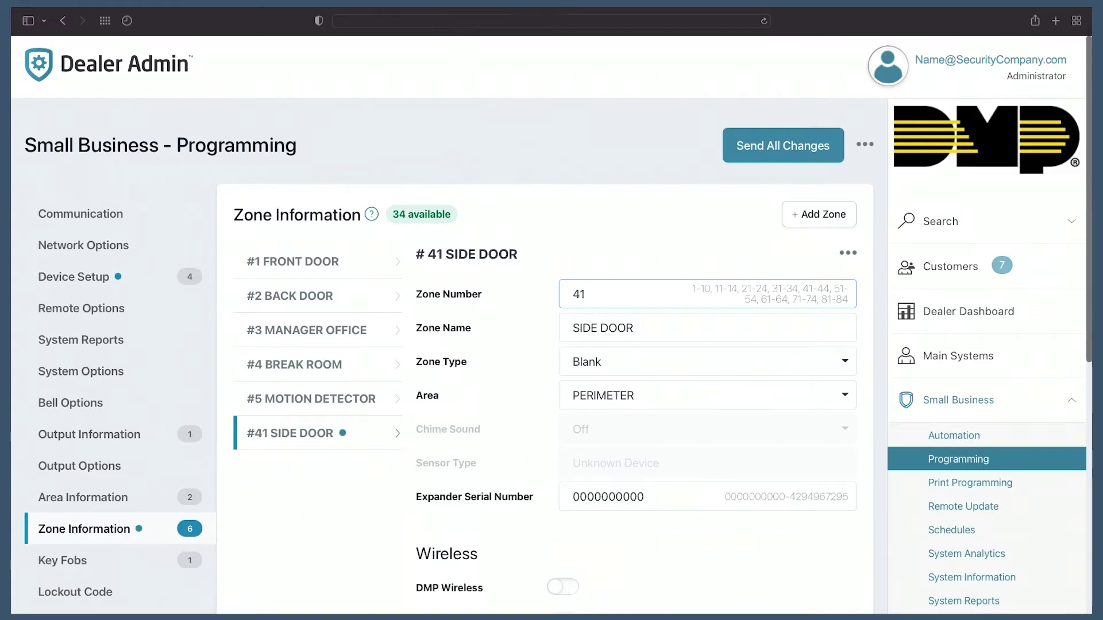
{"action": "left_click", "coordinate": [716, 360]}
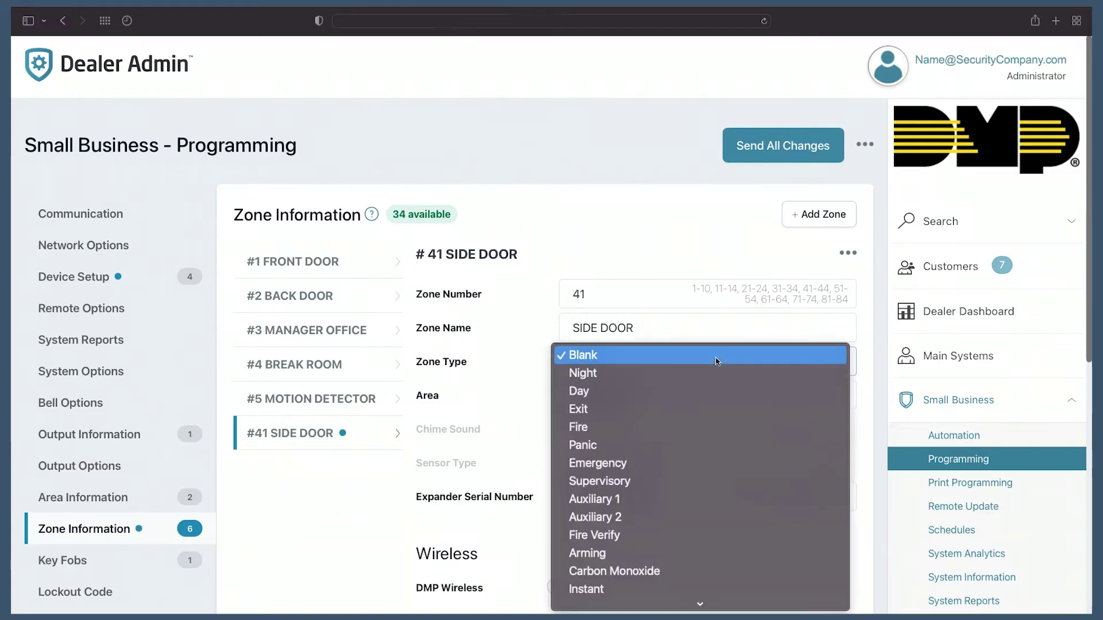
{"action": "left_click", "coordinate": [708, 396]}
{"action": "scroll", "coordinate": [709, 399], "scroll_direction": "down", "scroll_amount": 3}
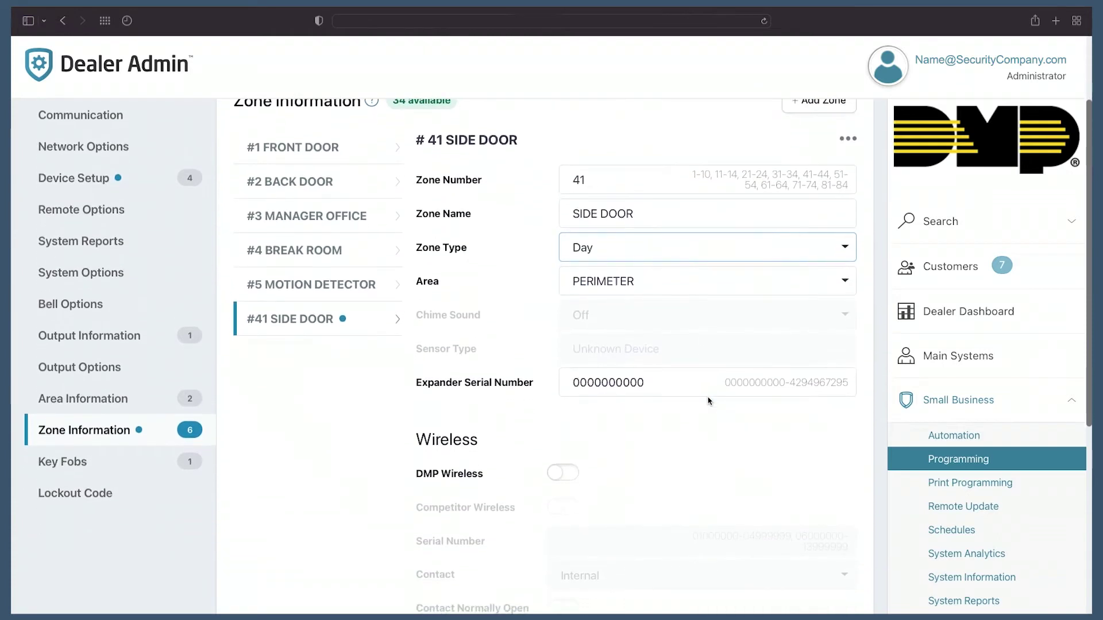
{"action": "scroll", "coordinate": [708, 399], "scroll_direction": "down", "scroll_amount": 4}
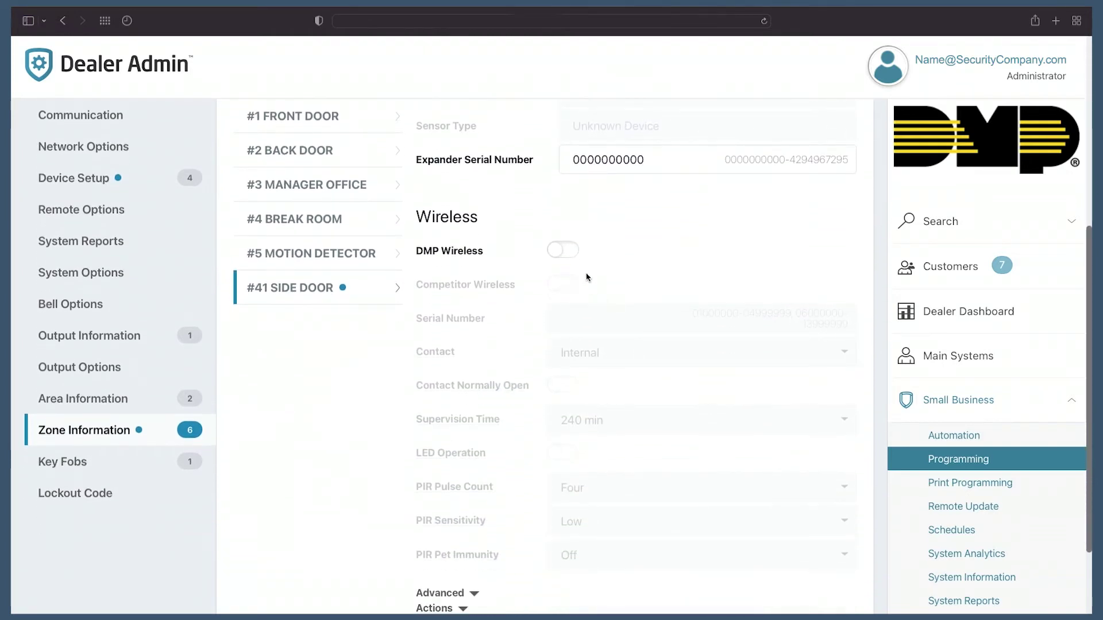
{"action": "left_click", "coordinate": [574, 256]}
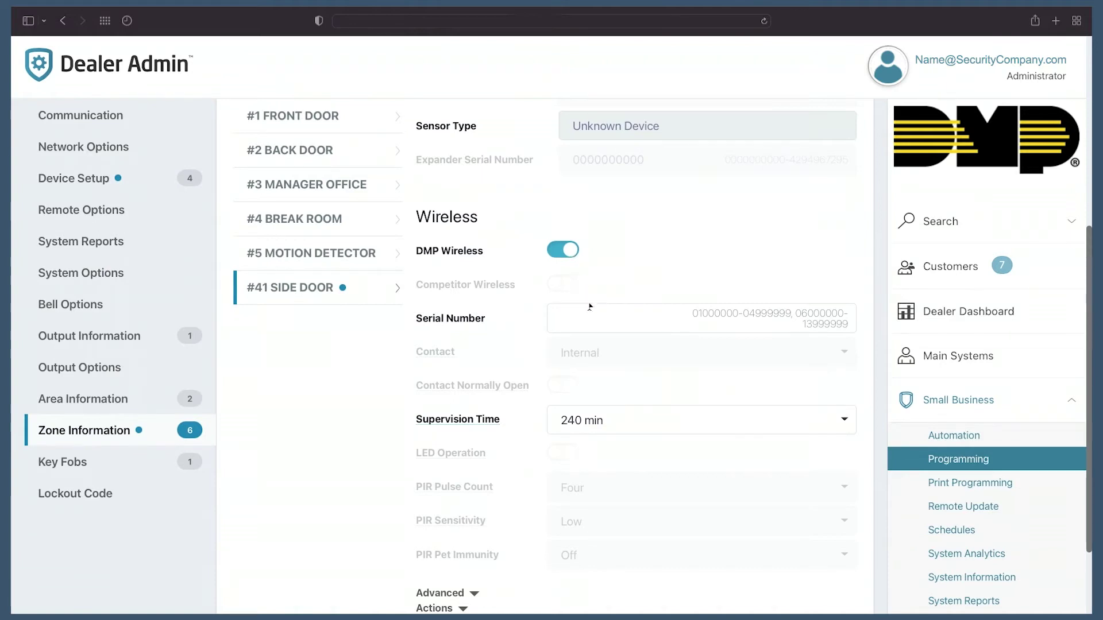
{"action": "scroll", "coordinate": [594, 313], "scroll_direction": "down", "scroll_amount": 3}
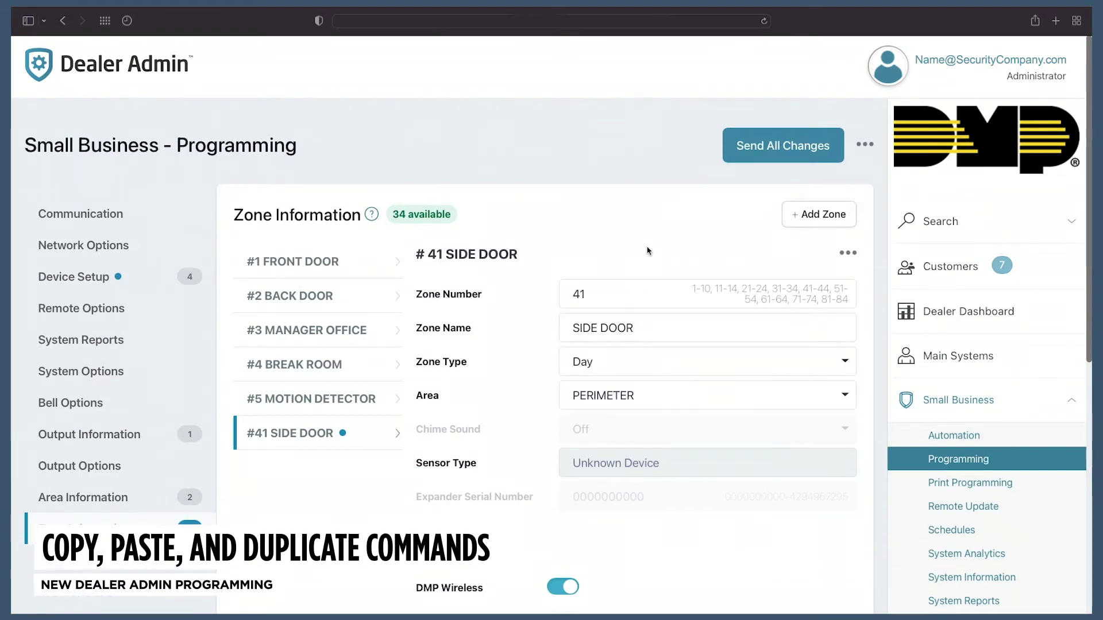
Step: Duplicate zone 41 SIDE DOOR into a new zone 6, then view zone 2 BACK DOOR
{"action": "left_click", "coordinate": [848, 253]}
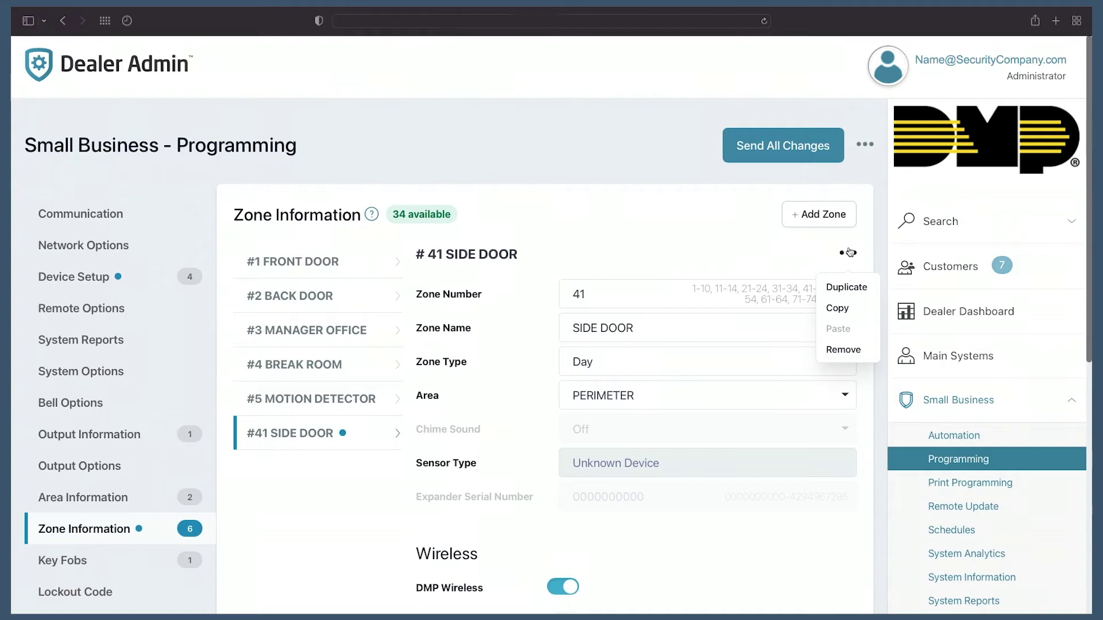
{"action": "left_click", "coordinate": [850, 287]}
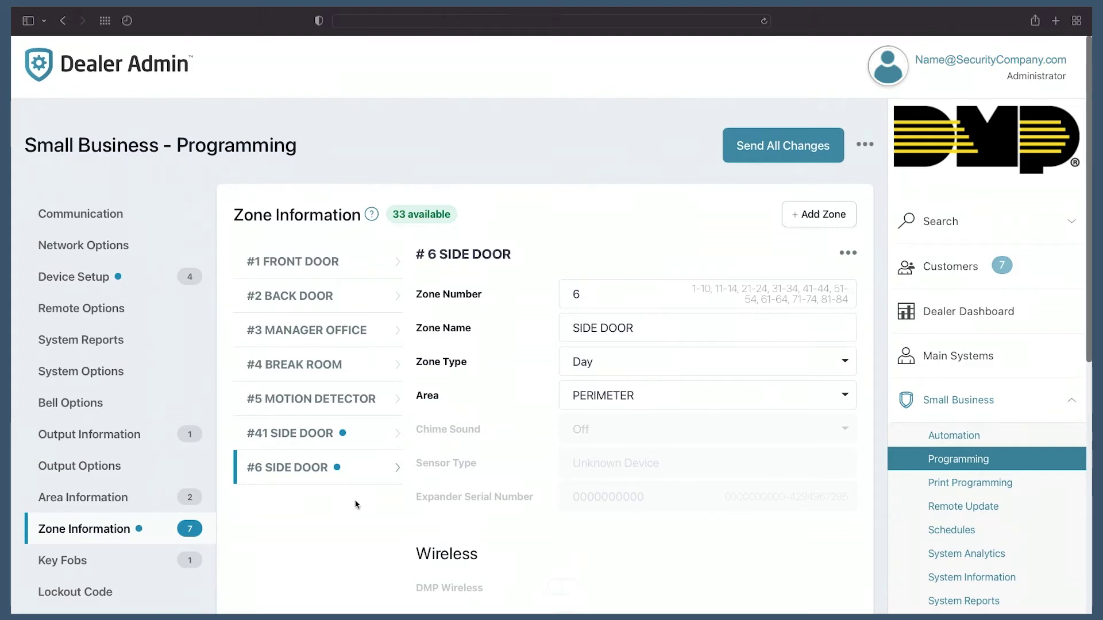
{"action": "left_click", "coordinate": [657, 336]}
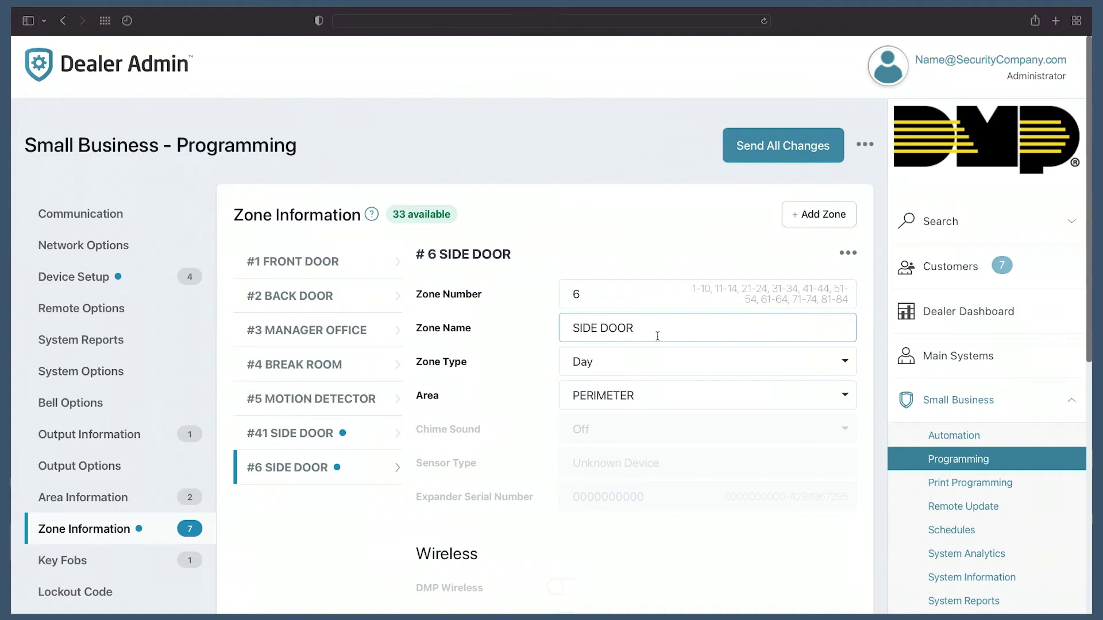
{"action": "left_click", "coordinate": [341, 295]}
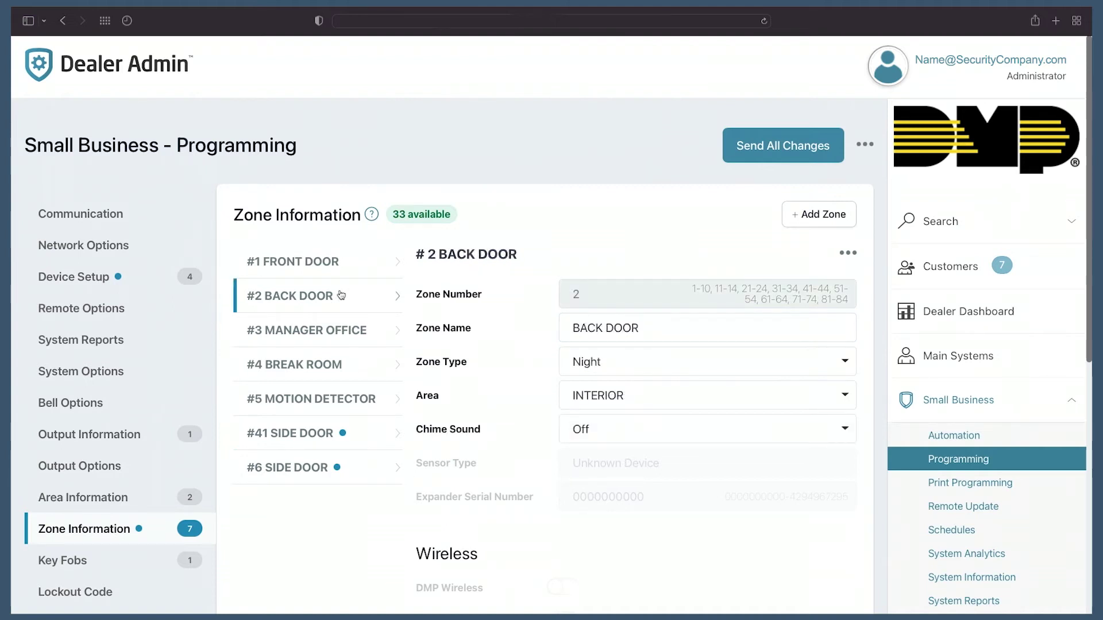
Step: Copy zone 2 BACK DOOR's settings and paste them onto zone 1 FRONT DOOR
{"action": "left_click", "coordinate": [848, 254]}
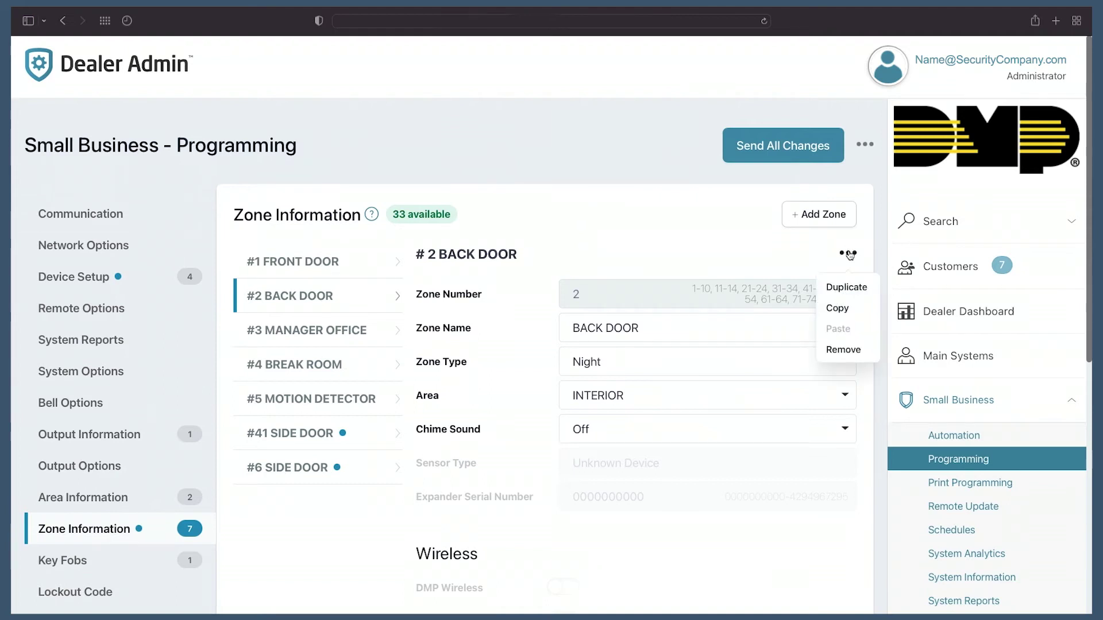
{"action": "left_click", "coordinate": [842, 310]}
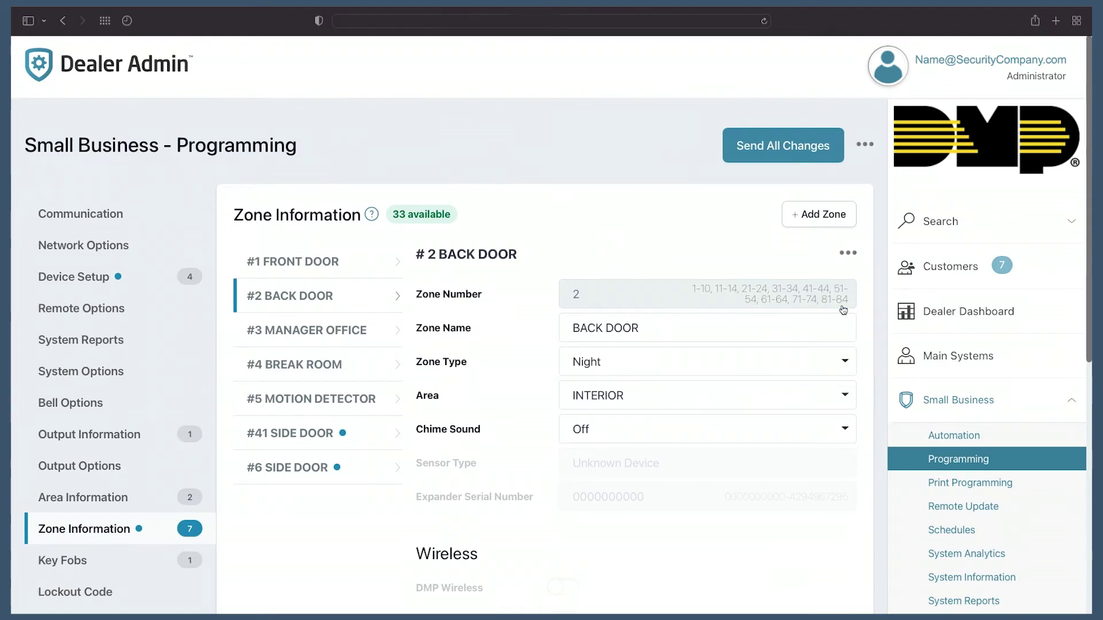
{"action": "left_click", "coordinate": [337, 263]}
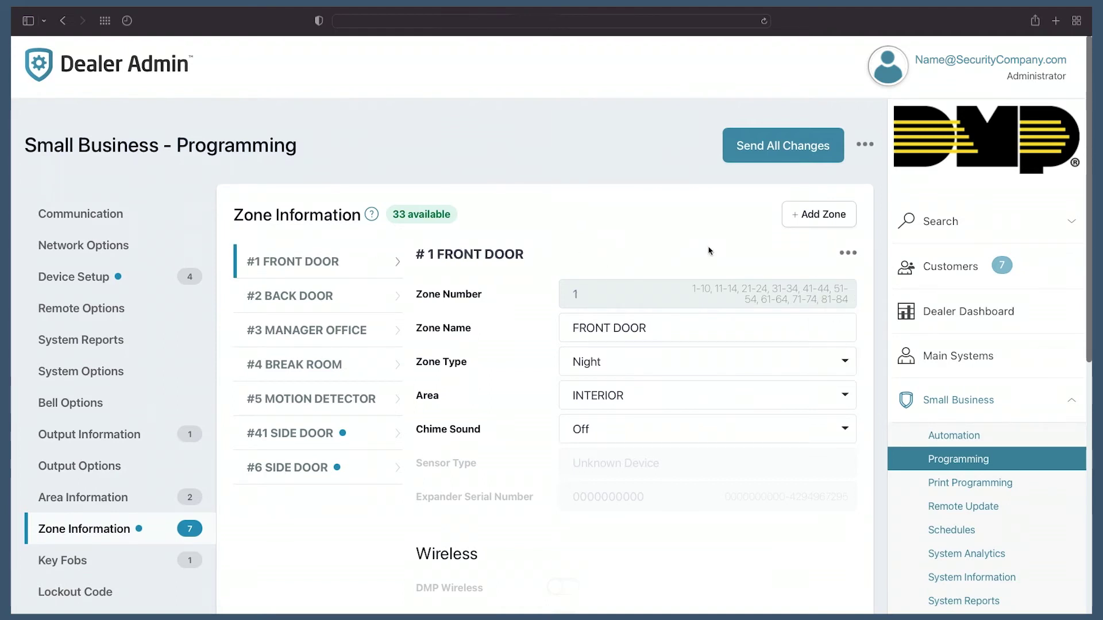
{"action": "left_click", "coordinate": [848, 254]}
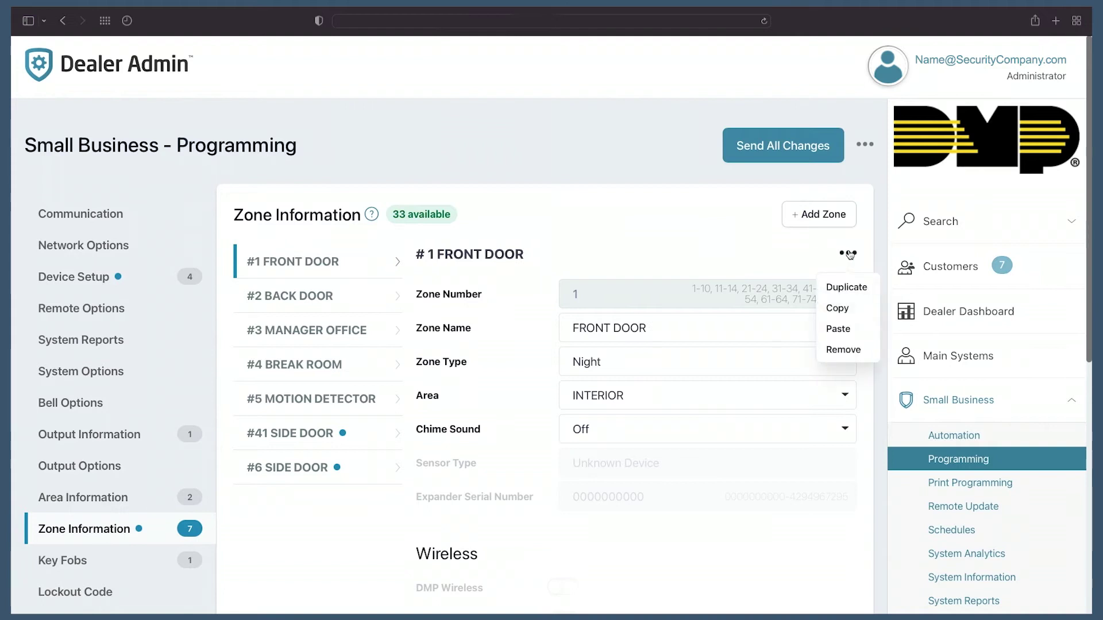
{"action": "left_click", "coordinate": [848, 329]}
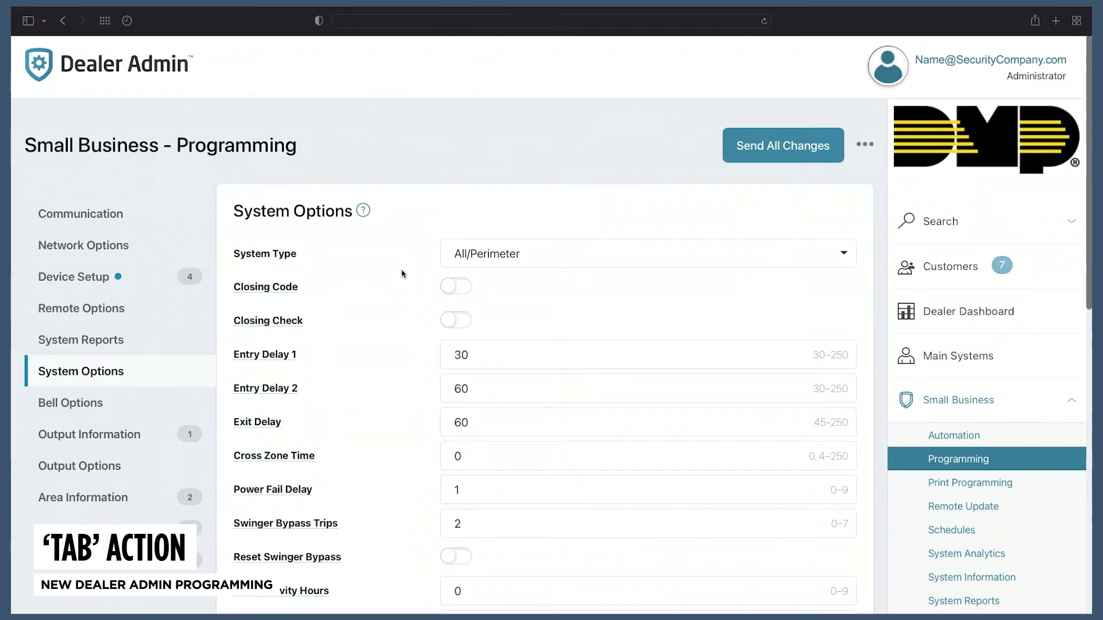
Step: Turn on Closing Code and change the Exit Delay from 60 to 90
{"action": "left_click", "coordinate": [459, 289]}
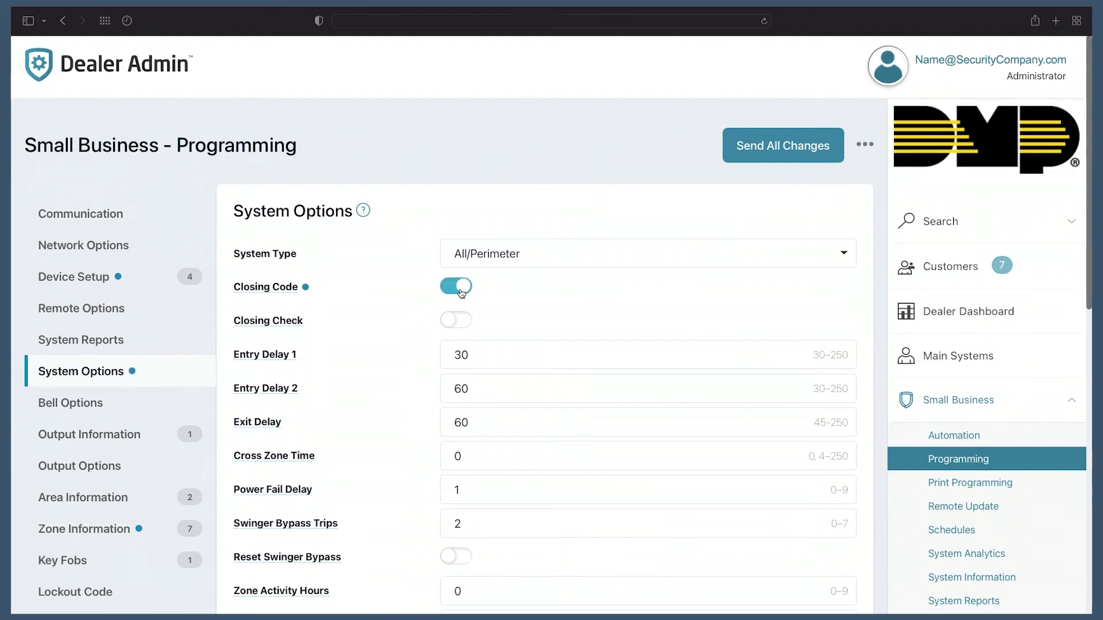
{"action": "key", "text": "Tab"}
{"action": "key", "text": "Tab"}
{"action": "key", "text": "Tab"}
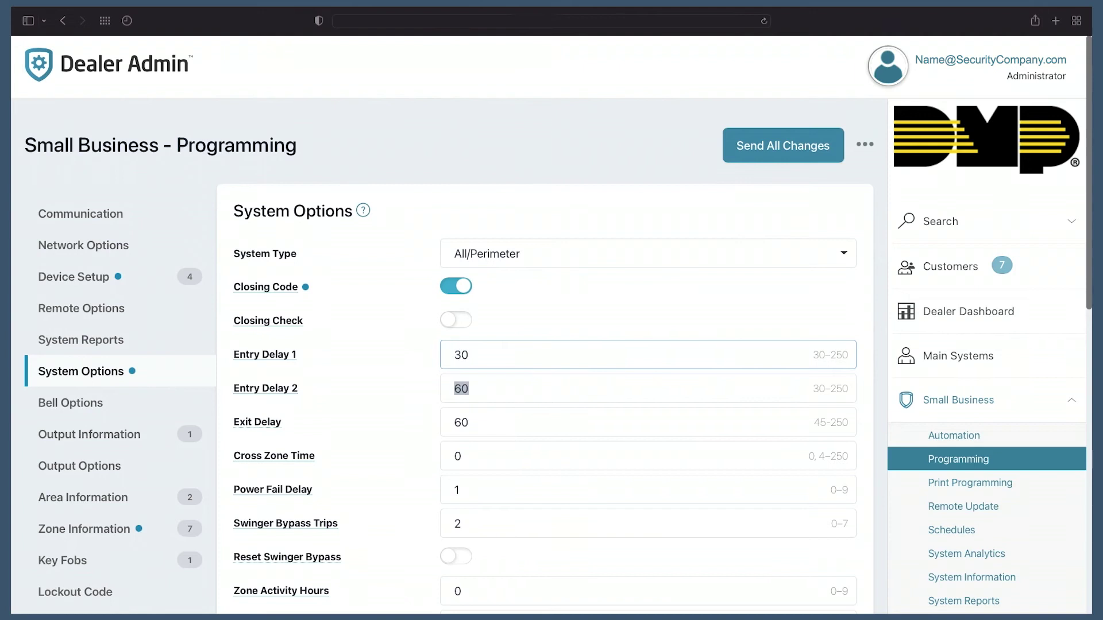
{"action": "key", "text": "Tab"}
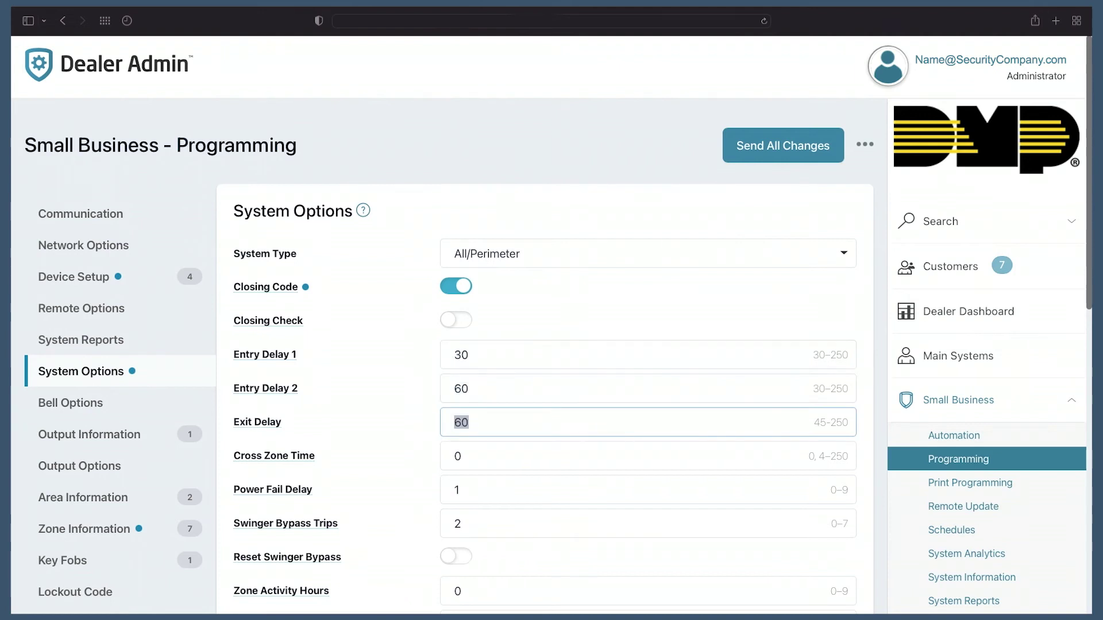
{"action": "type", "text": "90"}
{"action": "key", "text": "Tab"}
{"action": "key", "text": "Tab"}
{"action": "key", "text": "Tab"}
{"action": "key", "text": "Tab"}
{"action": "scroll", "coordinate": [551, 345], "scroll_direction": "down", "scroll_amount": 3}
{"action": "scroll", "coordinate": [544, 356], "scroll_direction": "down", "scroll_amount": 4}
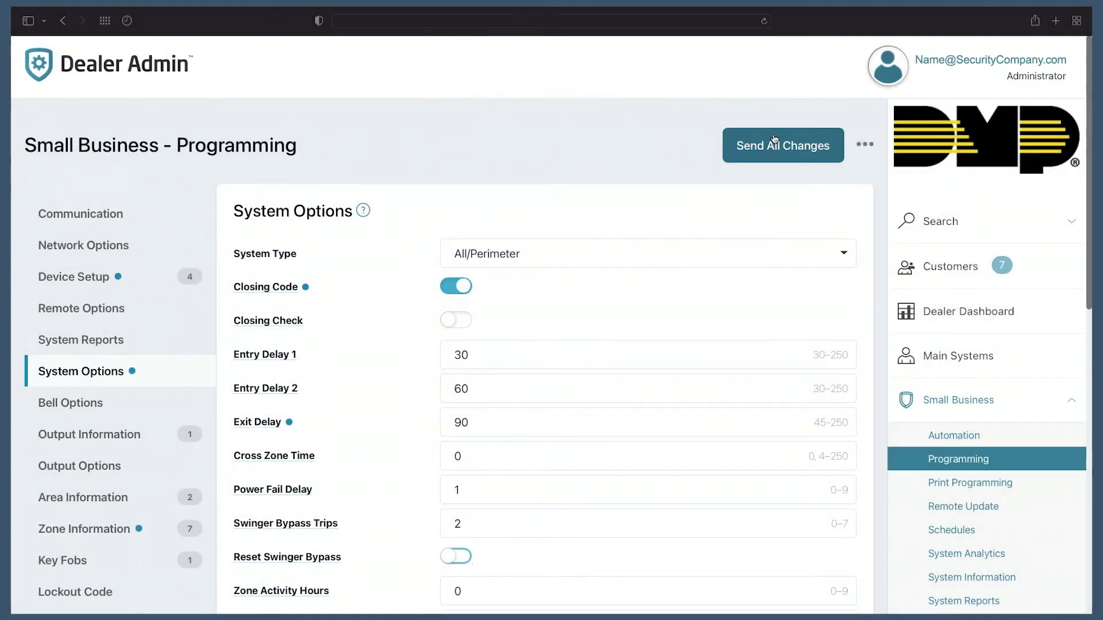
Step: Bring up the send/retrieve programming menu next to Send All Changes
{"action": "left_click", "coordinate": [865, 146]}
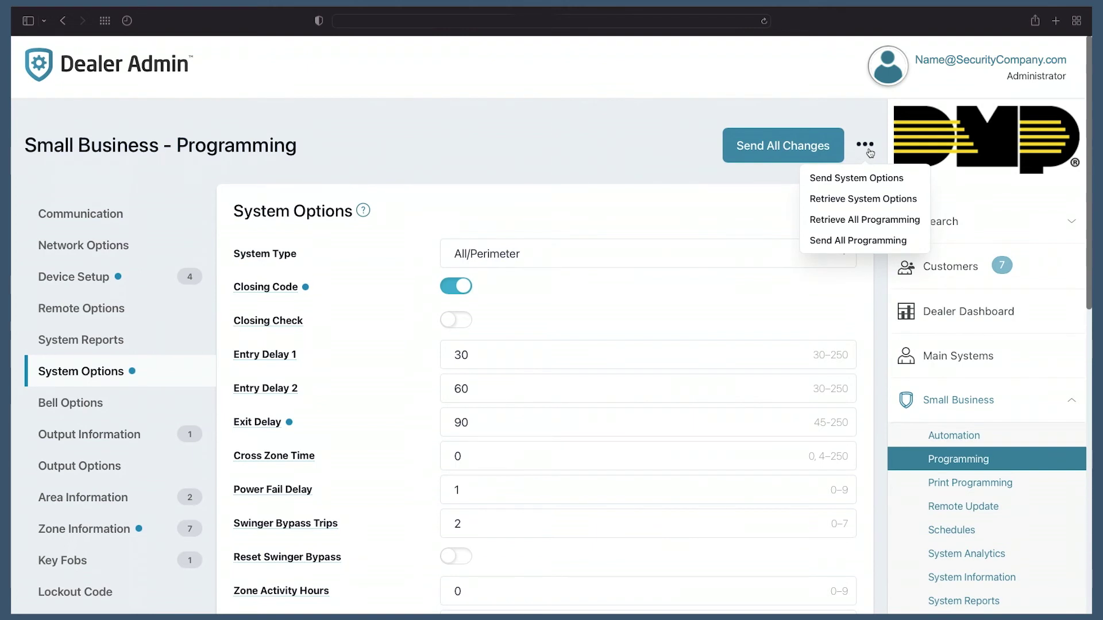
{"action": "scroll", "coordinate": [394, 337], "scroll_direction": "down", "scroll_amount": 1}
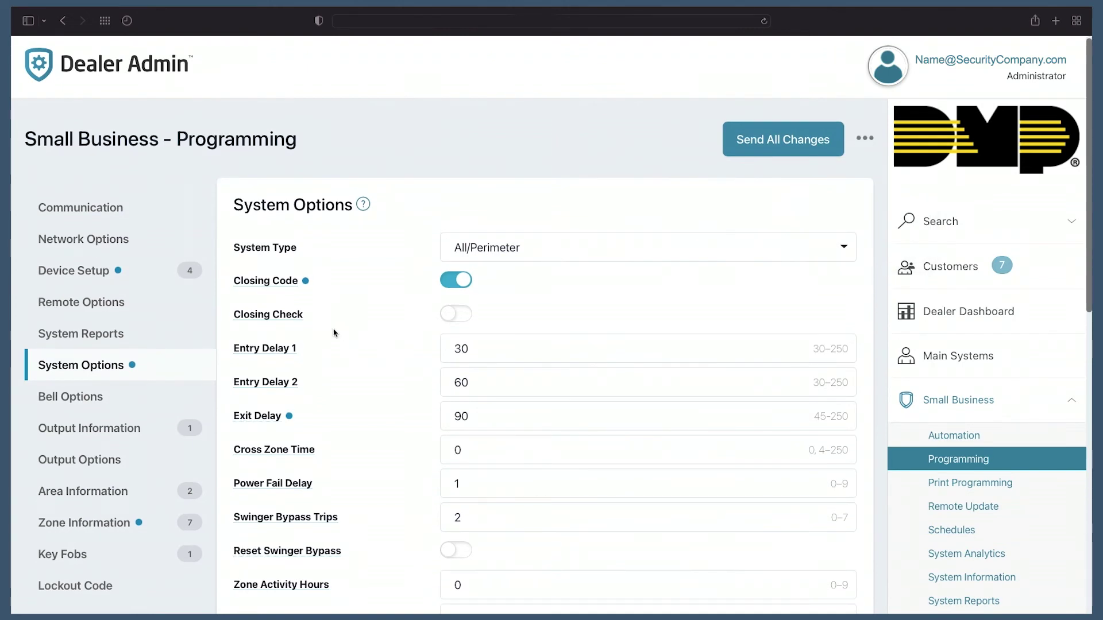
Step: Display the Closing Check option's help tooltip in System Options
{"action": "mouse_move", "coordinate": [293, 320]}
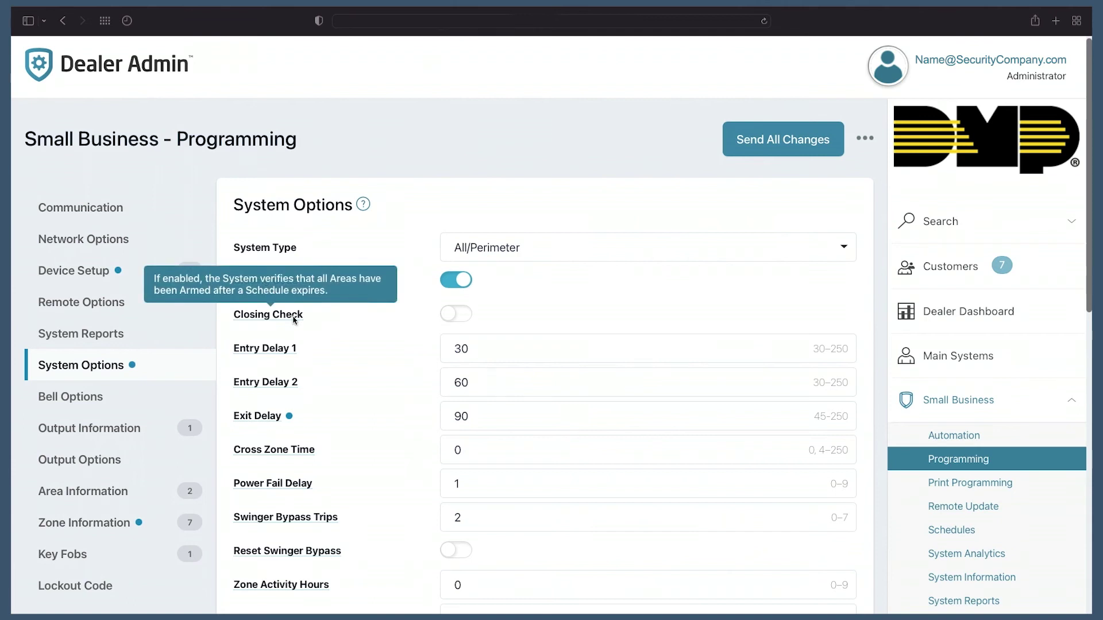